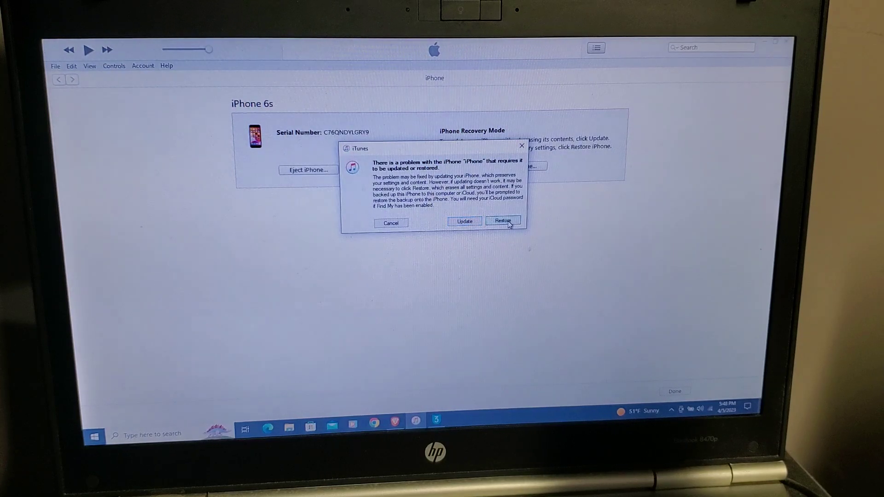
Choose Restore instead of Update for the iPhone 6s in Recovery Mode.
click(508, 223)
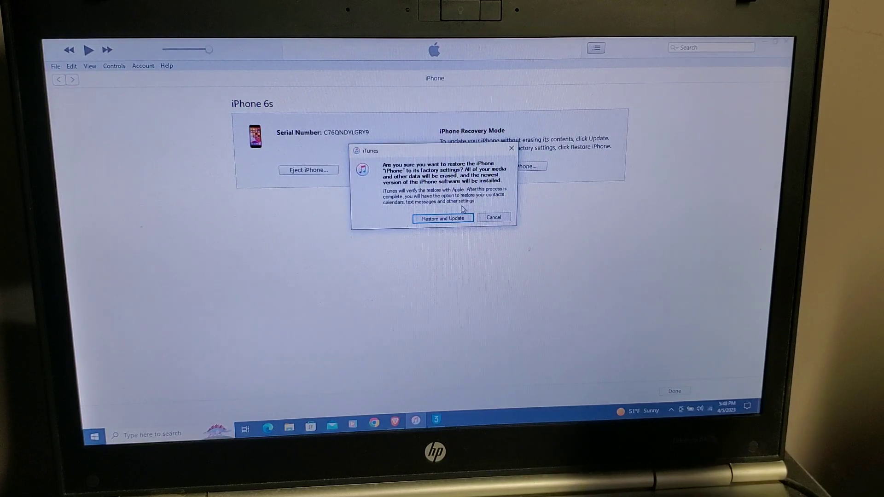
Confirm Restore and Update to erase the iPhone 6s to factory settings.
click(427, 219)
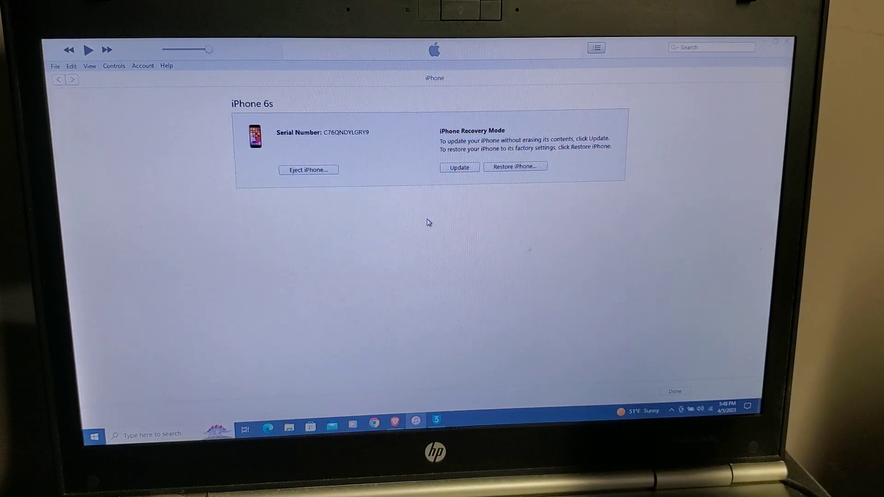